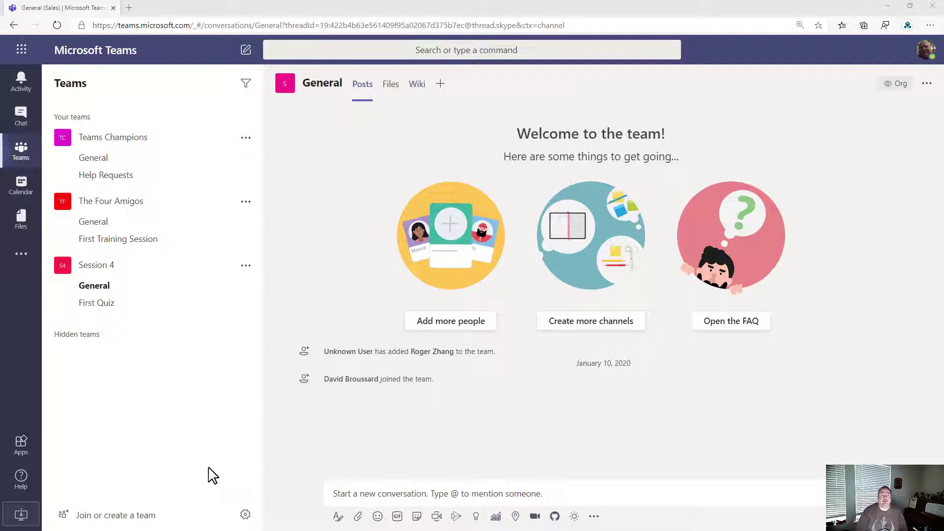
Go to The Four Amigos team's General channel in the Teams list
left_click(110, 224)
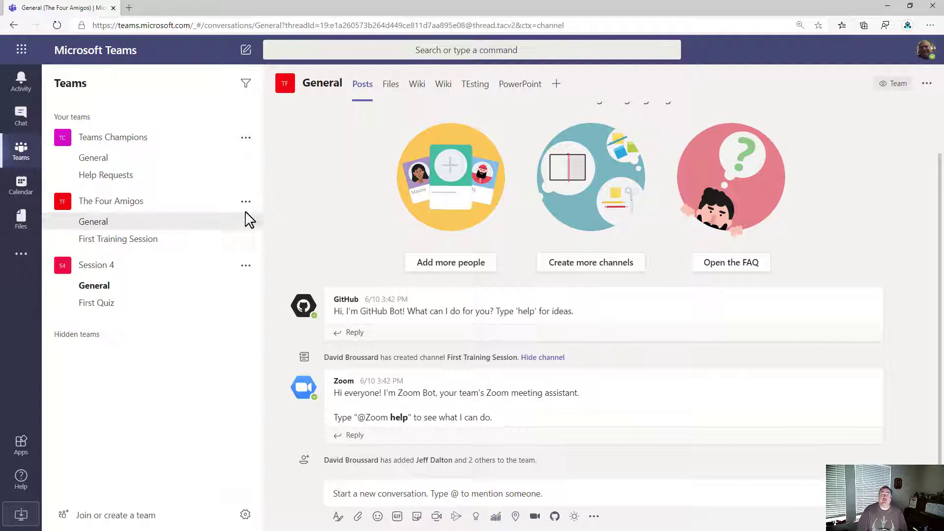
Open the channel's team site in SharePoint and go to its Home page
left_click(926, 84)
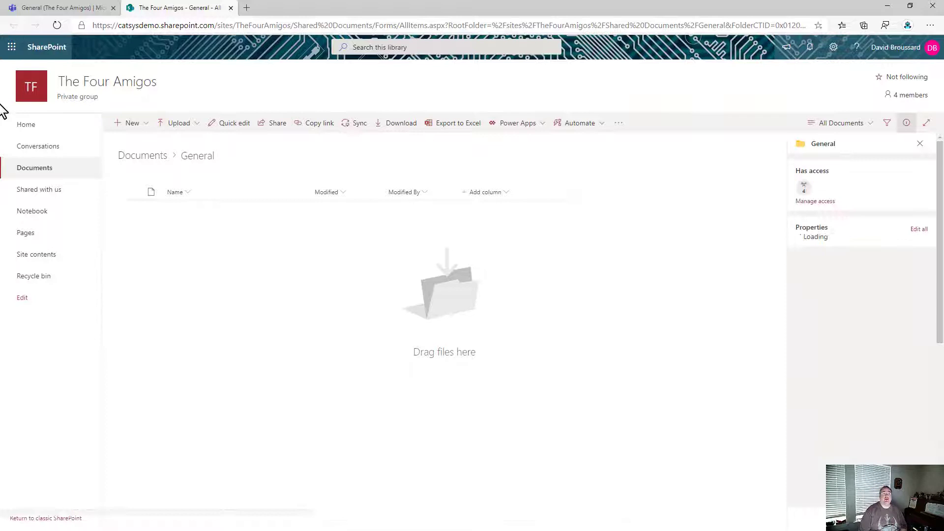
left_click(33, 131)
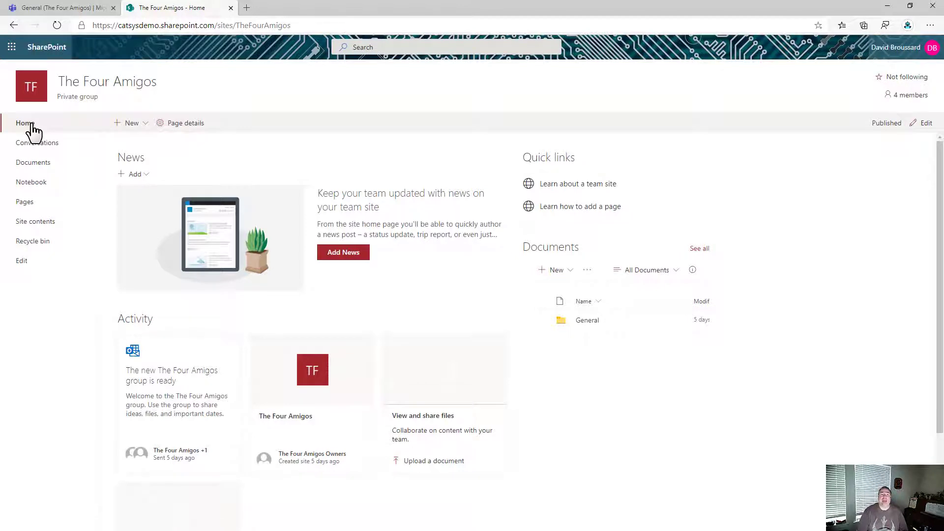
Insert an Events web part titled 'Team Events' above Activity, then republish the home page
left_click(927, 127)
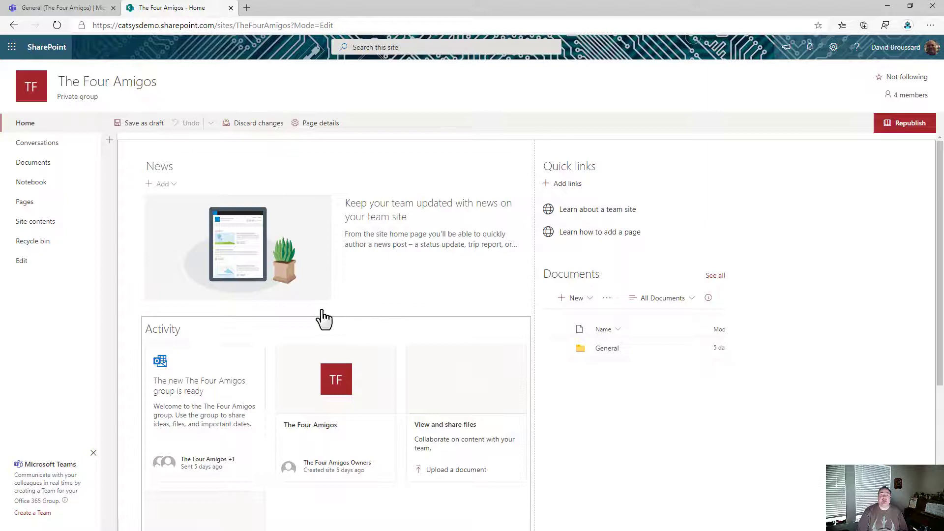
mouse_move(336, 311)
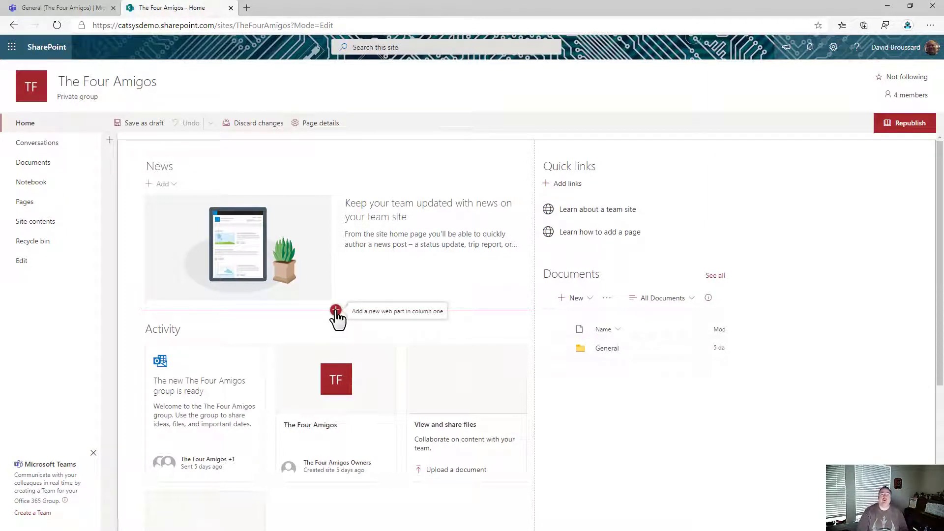
left_click(336, 313)
type("event")
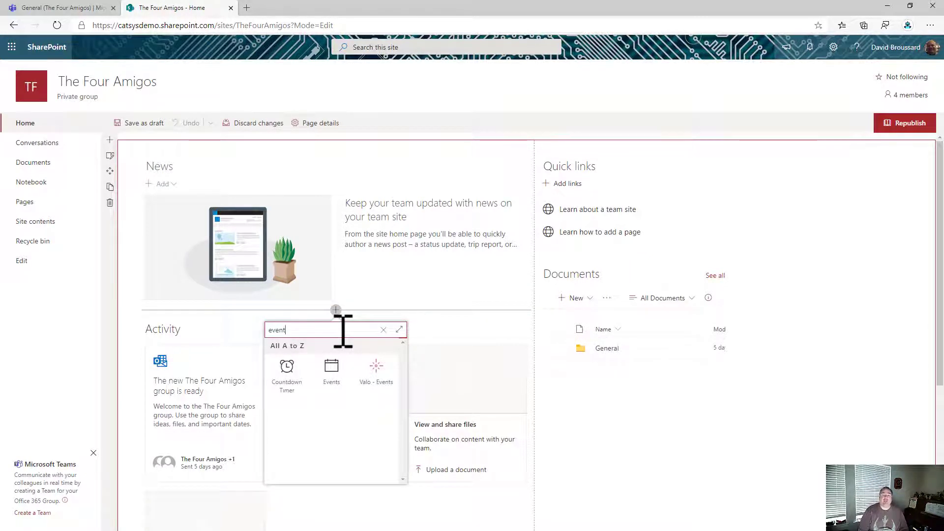
left_click(332, 380)
type("TEa")
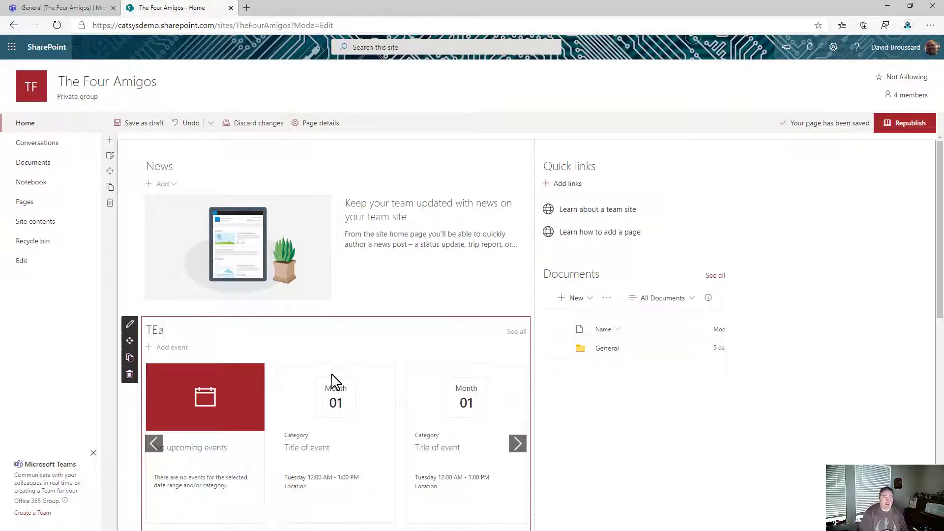
type("m")
key("BackSpace")
key("BackSpace")
key("BackSpace")
type("eam Events")
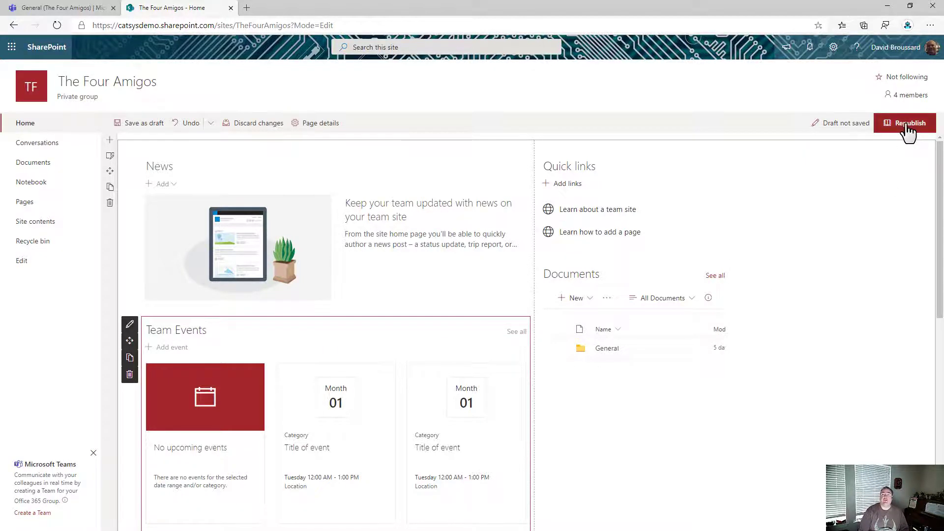
left_click(908, 128)
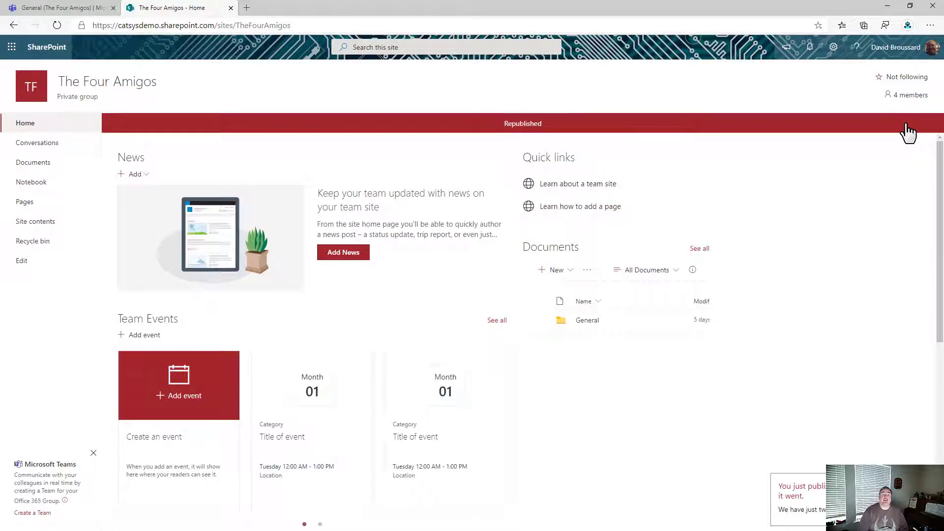
Create the Training Session 2 event starting at 12:00 PM and save it
left_click(141, 336)
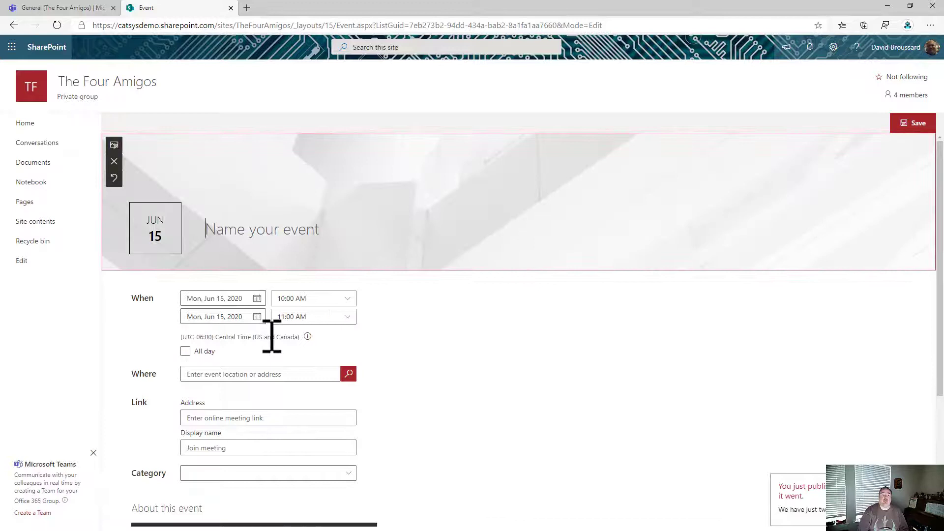
type("Tr")
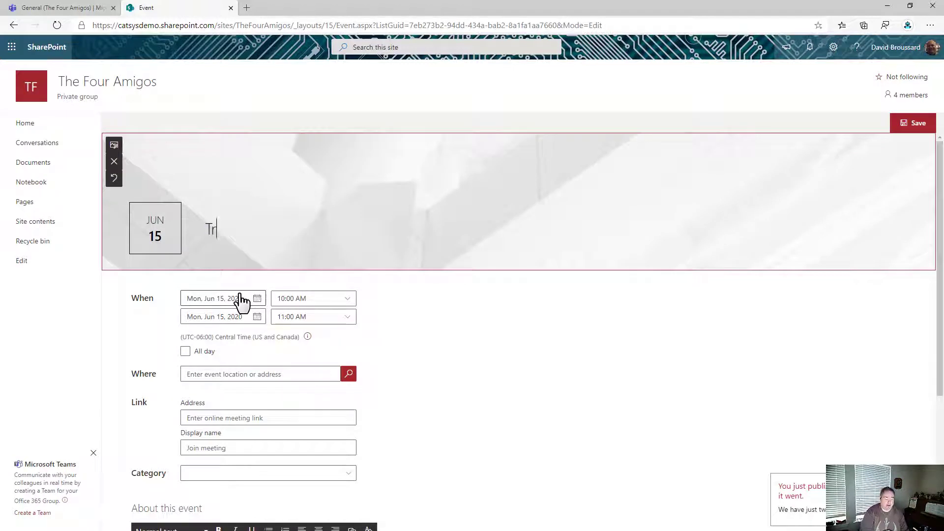
key("BackSpace")
key("BackSpace")
key("BackSpace")
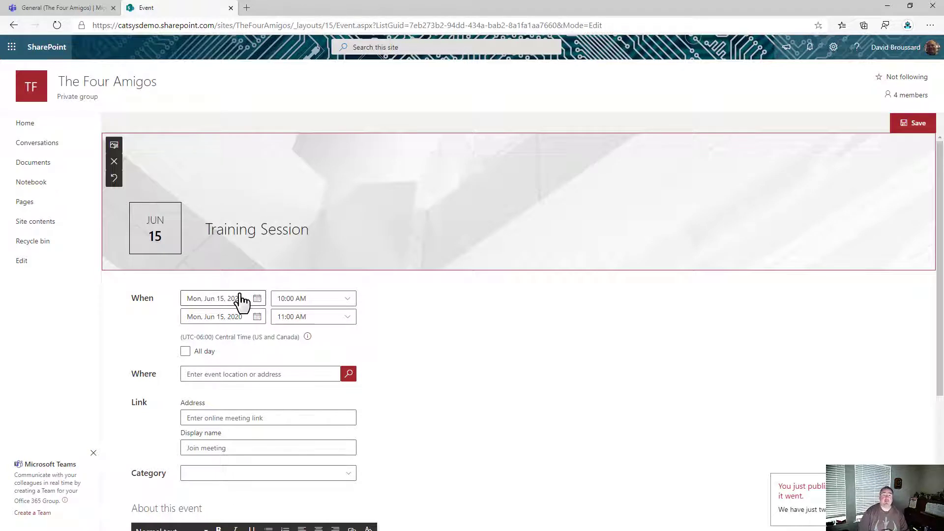
left_click(347, 299)
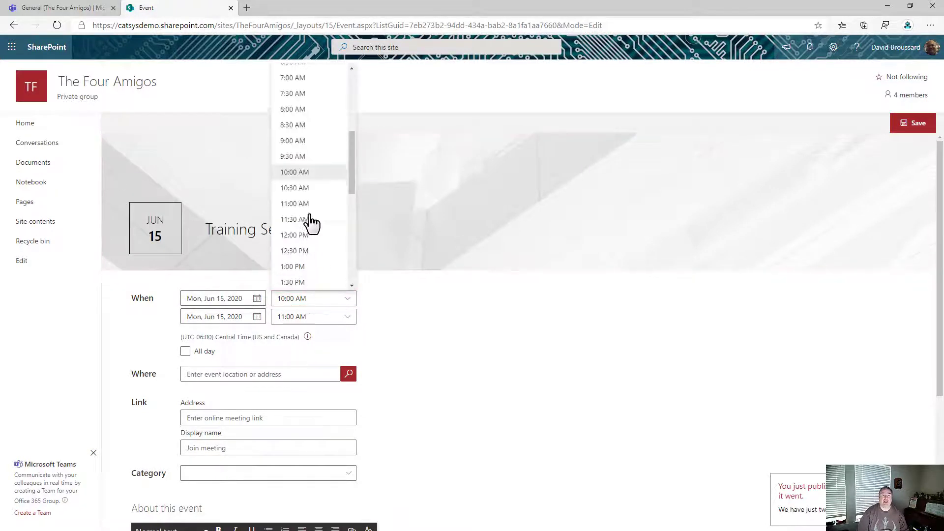
left_click(308, 235)
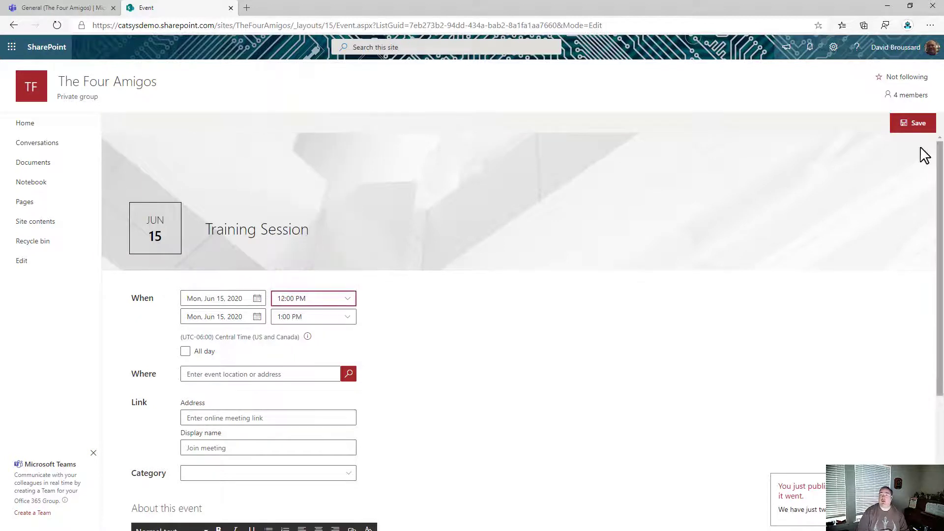
left_click(912, 124)
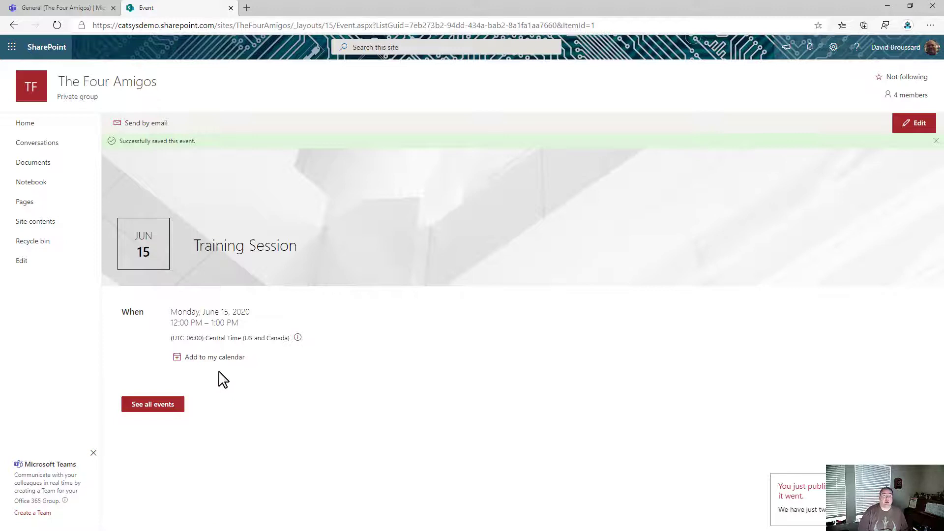
left_click(154, 406)
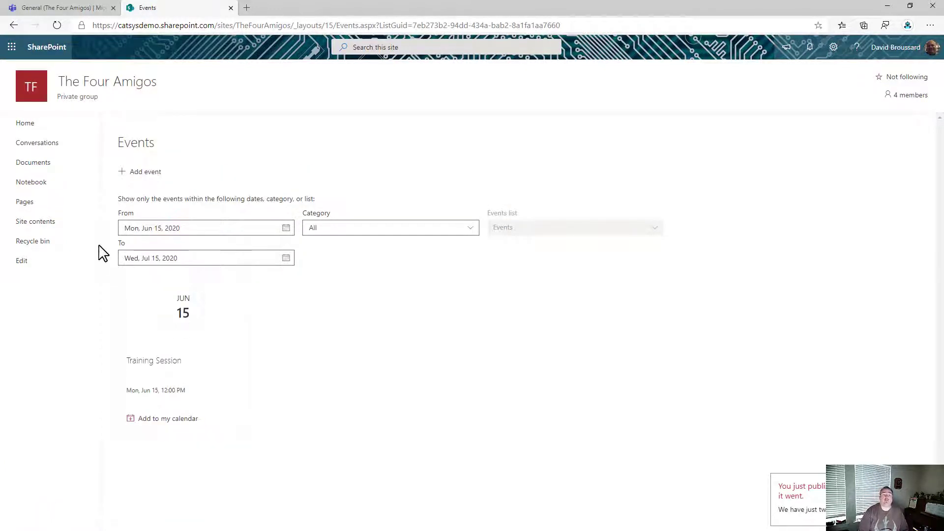
Add an event named 'Session 2' on June 16 starting at 12:00 PM and save it
left_click(150, 173)
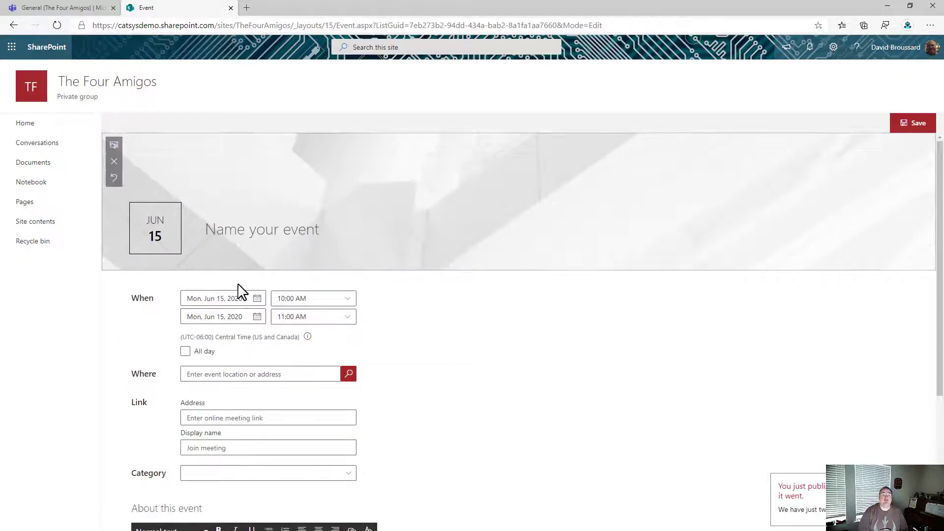
left_click(256, 301)
left_click(222, 378)
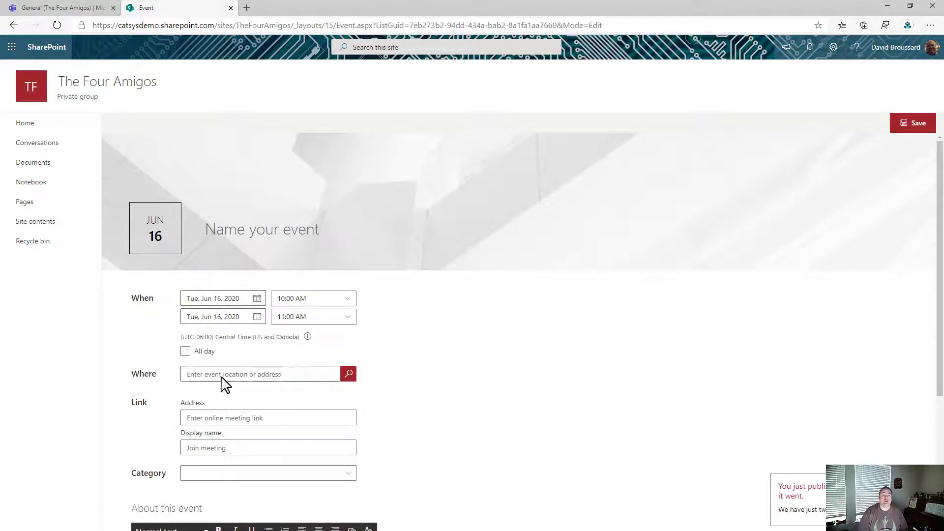
left_click(350, 303)
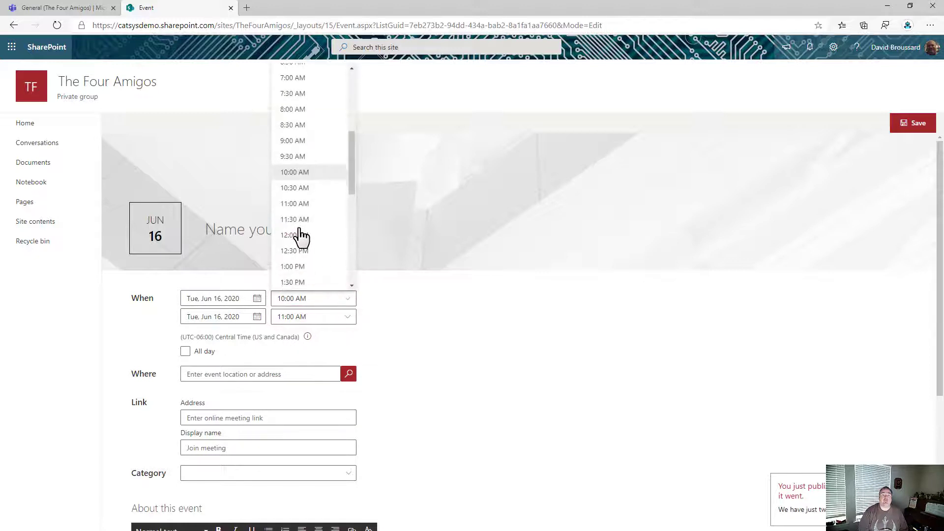
left_click(306, 242)
left_click(255, 231)
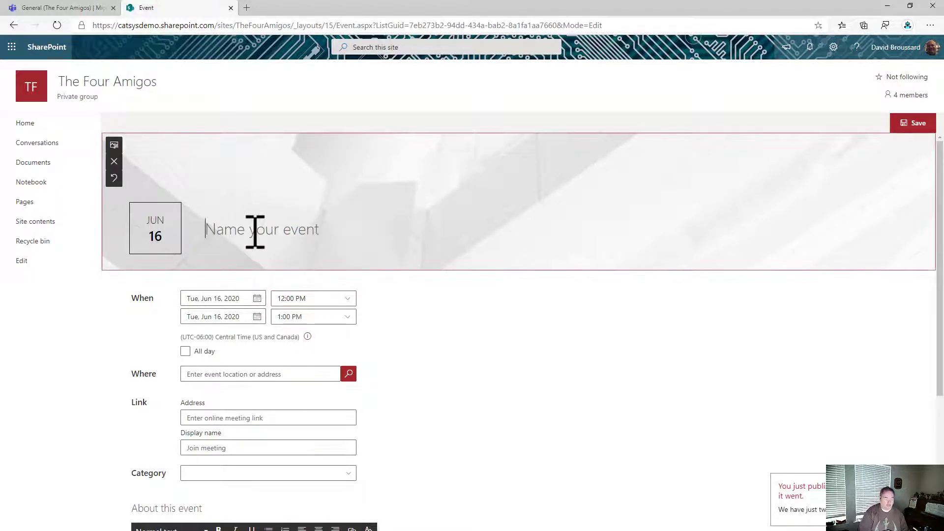
type("Session 2")
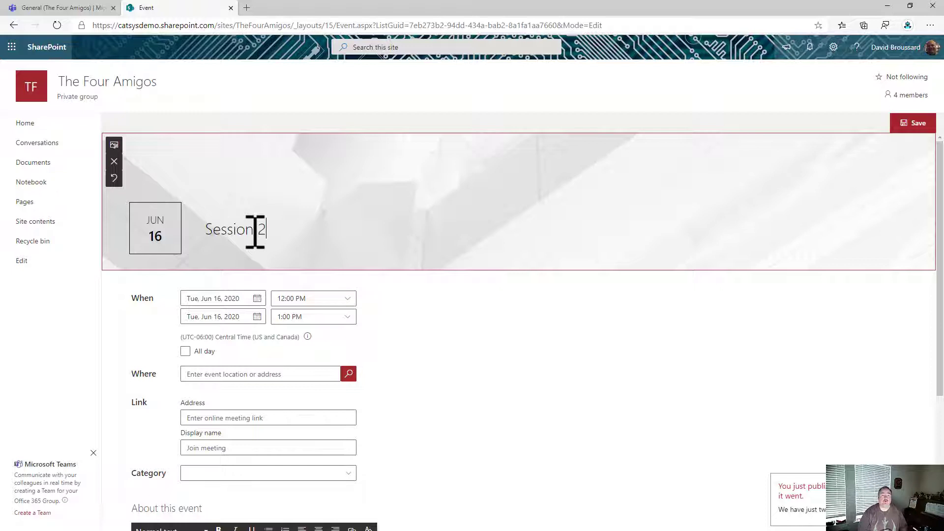
left_click(903, 127)
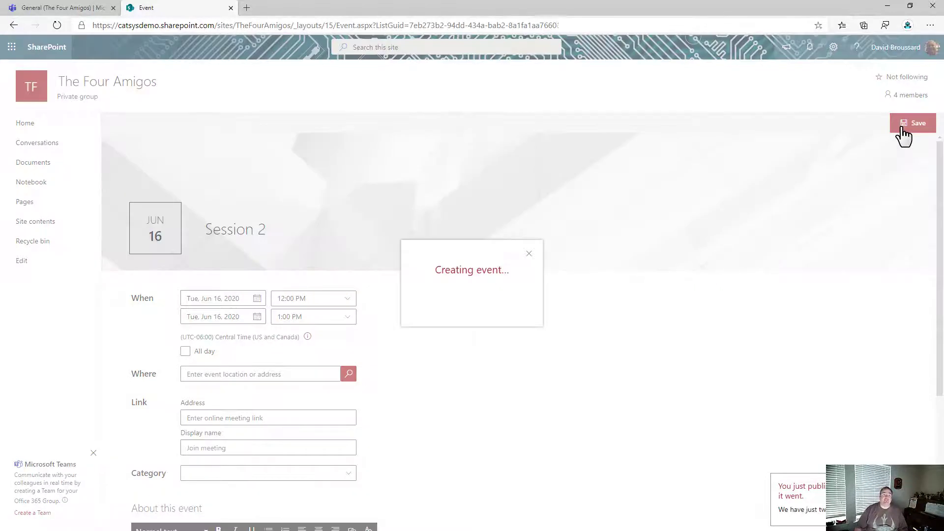
left_click(133, 410)
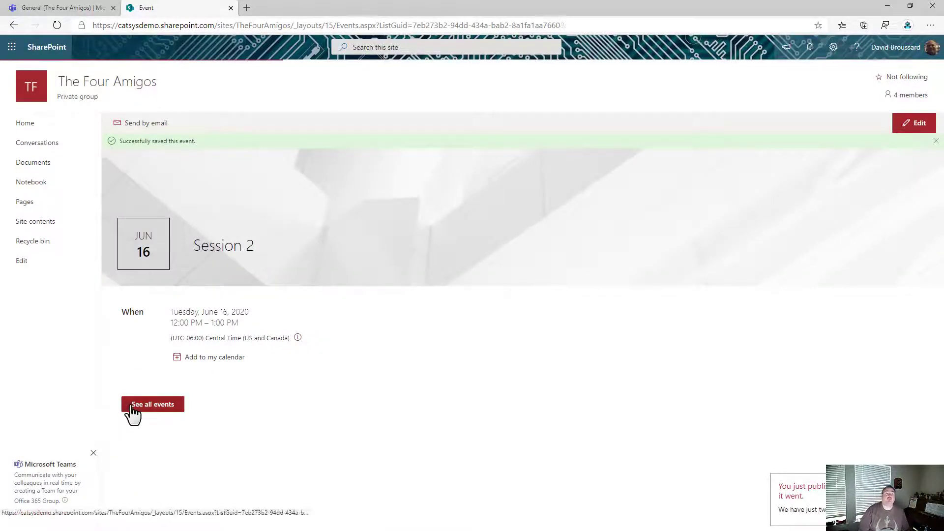
Copy the URL of the full Team Events list page and go back to Teams
left_click(29, 130)
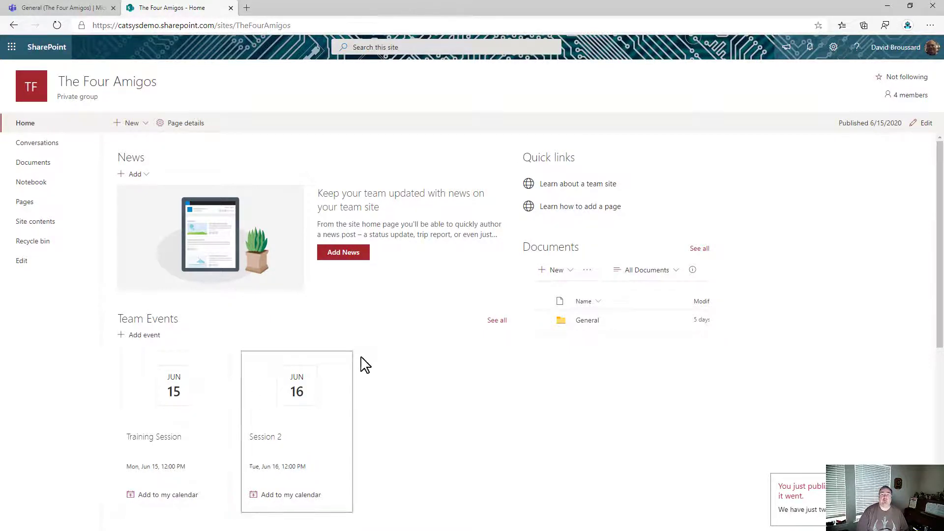
left_click(499, 322)
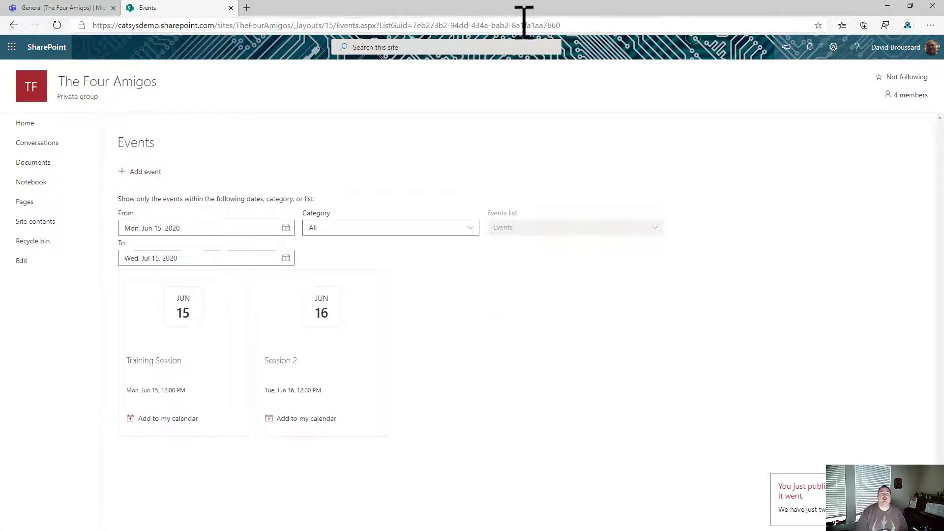
left_click(572, 26)
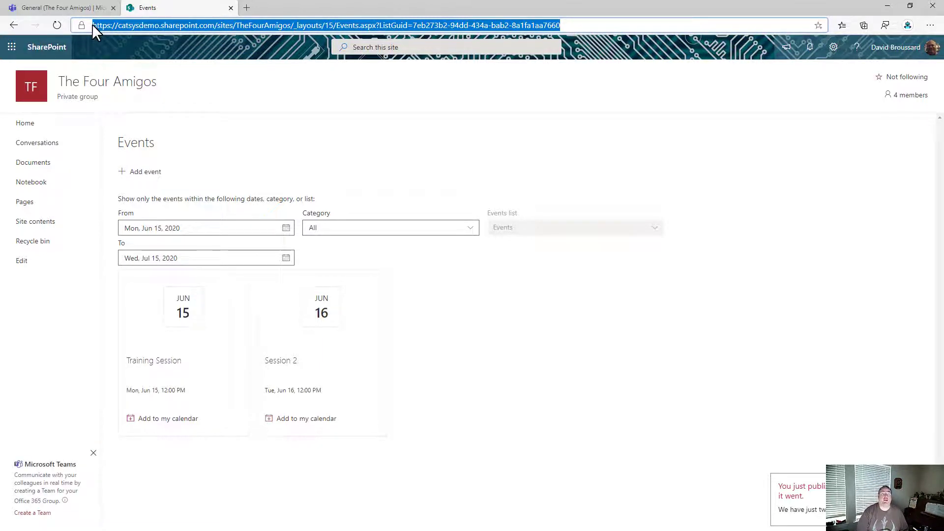
left_click(68, 9)
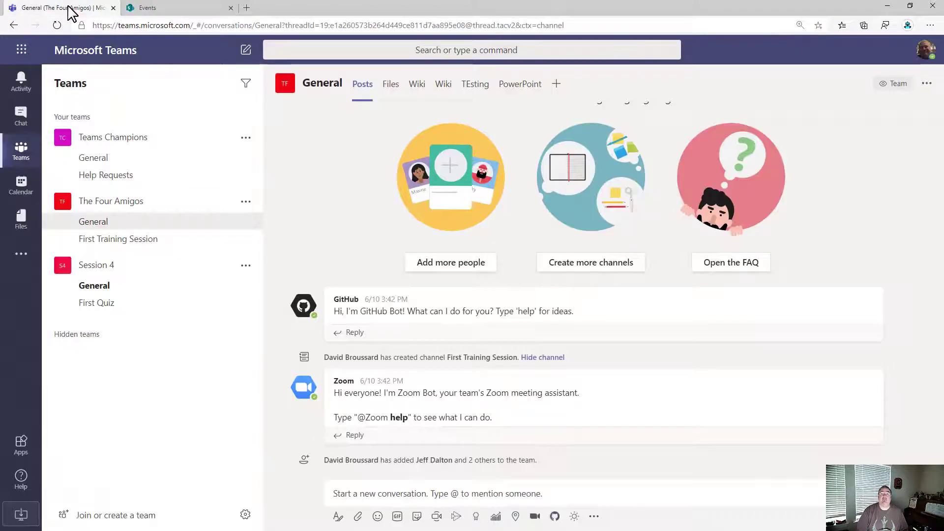
Add a Website tab named 'Team Events' with the pasted events list URL
left_click(557, 85)
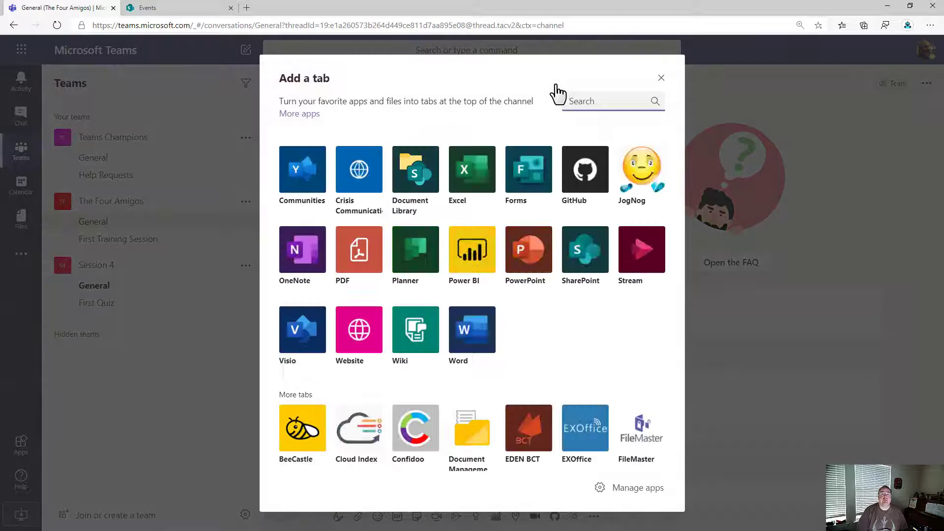
left_click(356, 334)
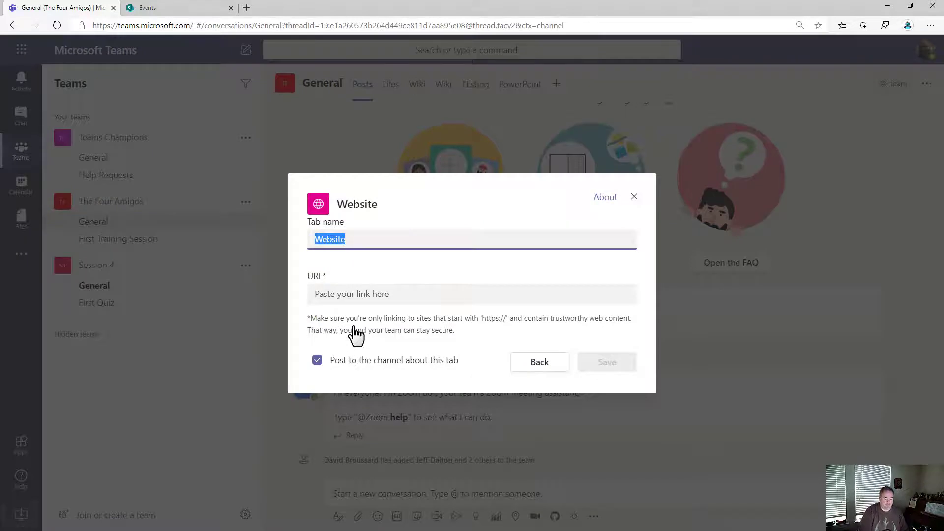
type("TEam Events")
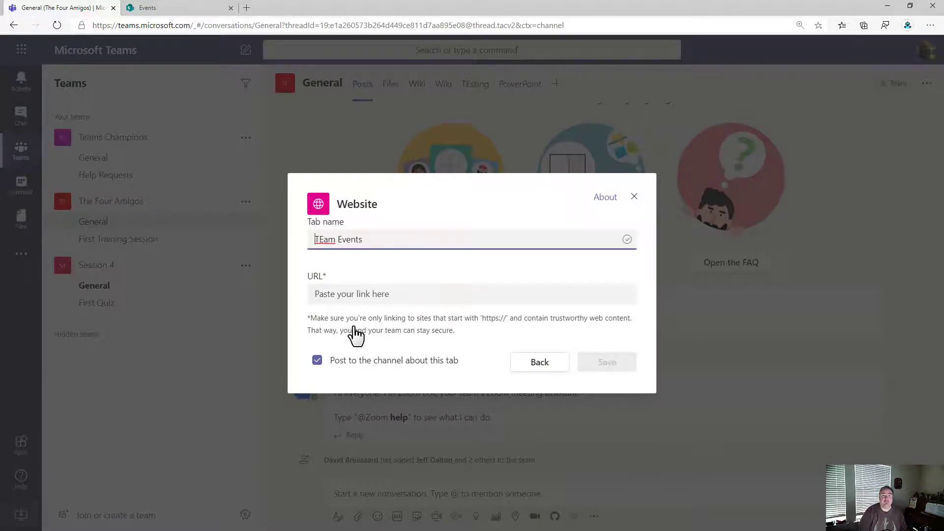
key("Delete")
type("e")
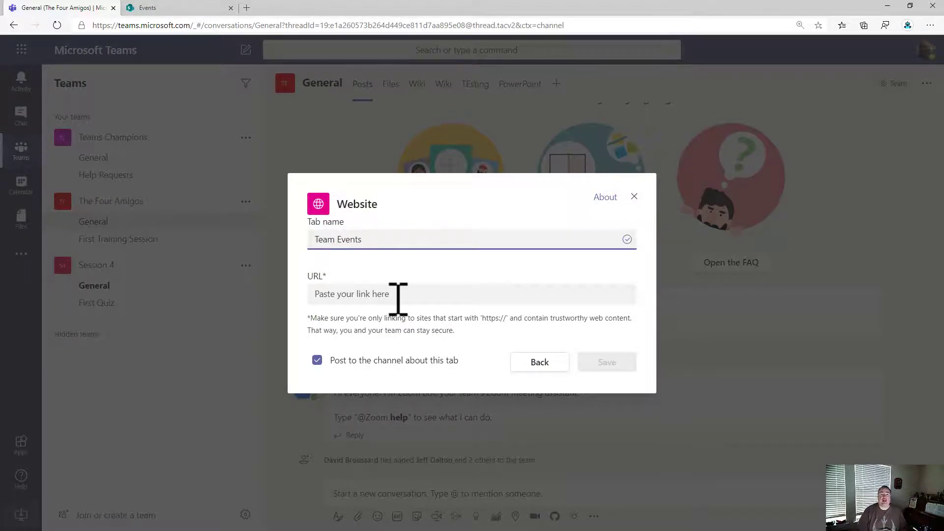
left_click(398, 297)
key("ctrl+v")
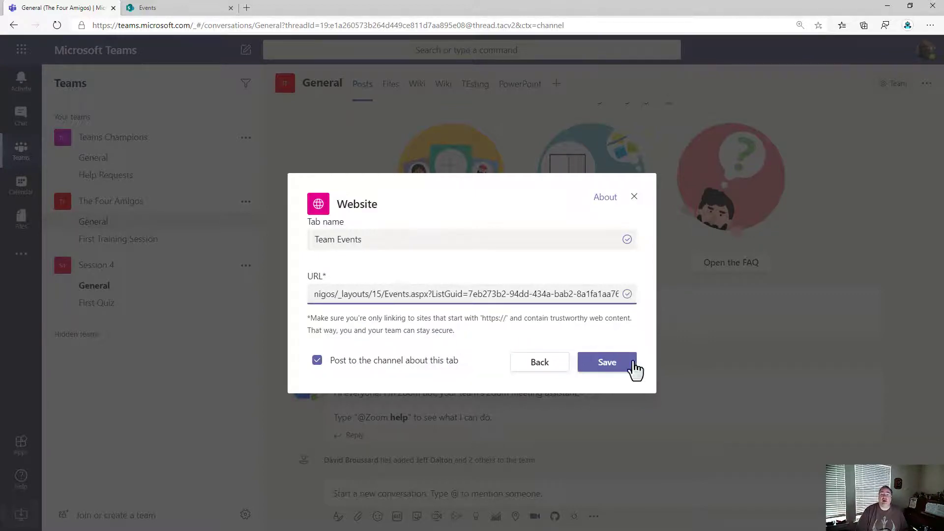
left_click(618, 362)
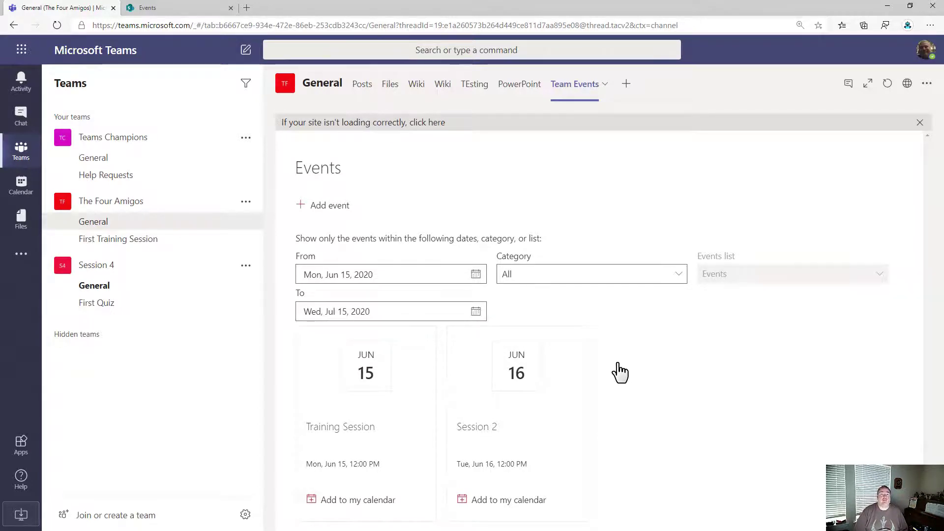
left_click(197, 9)
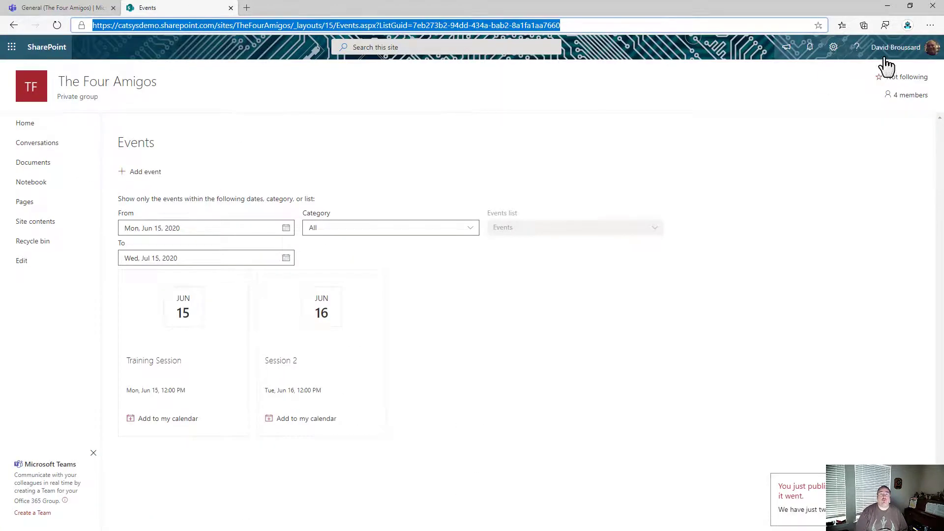
left_click(68, 11)
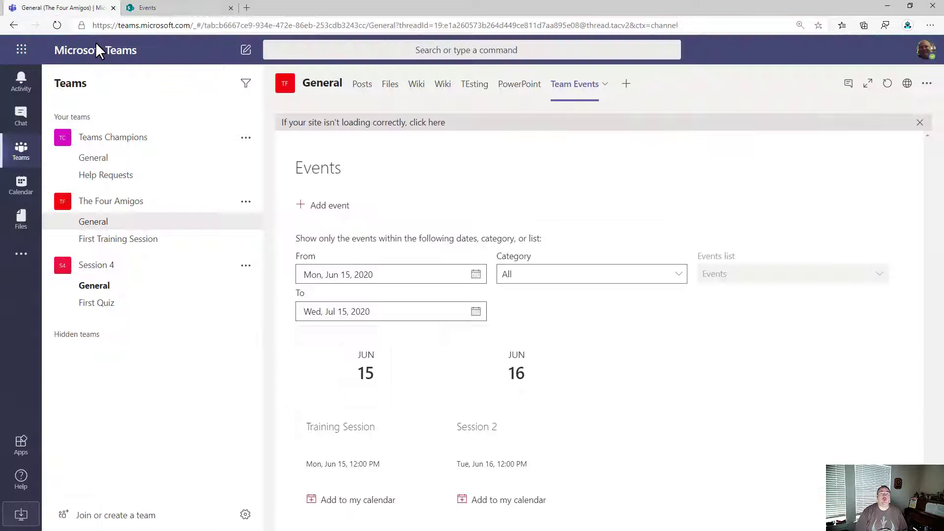